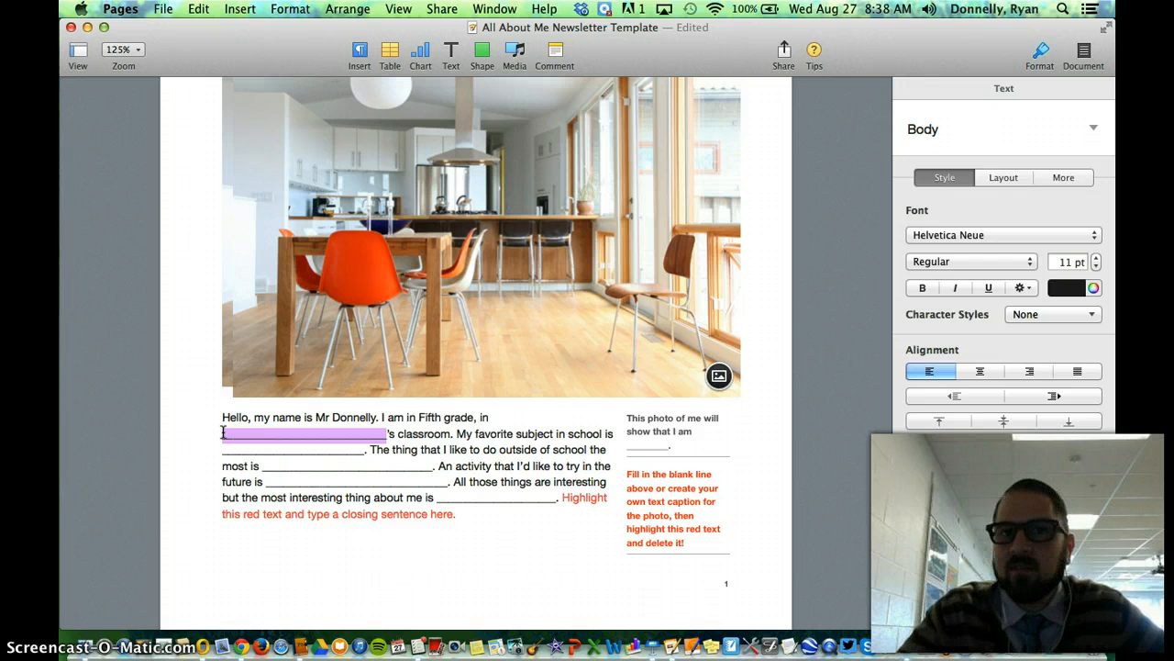
Step: Replace the favorite-subject blank in the introduction paragraph with "STEM"
click(222, 432)
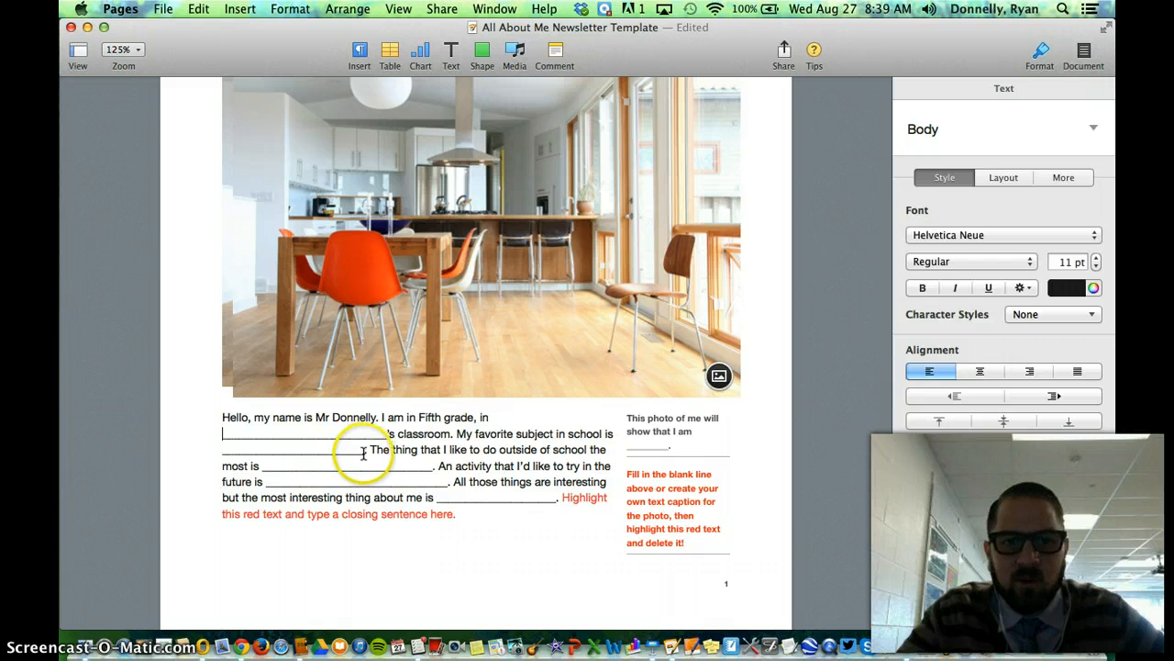
drag(362, 449, 224, 453)
text(STEM.)
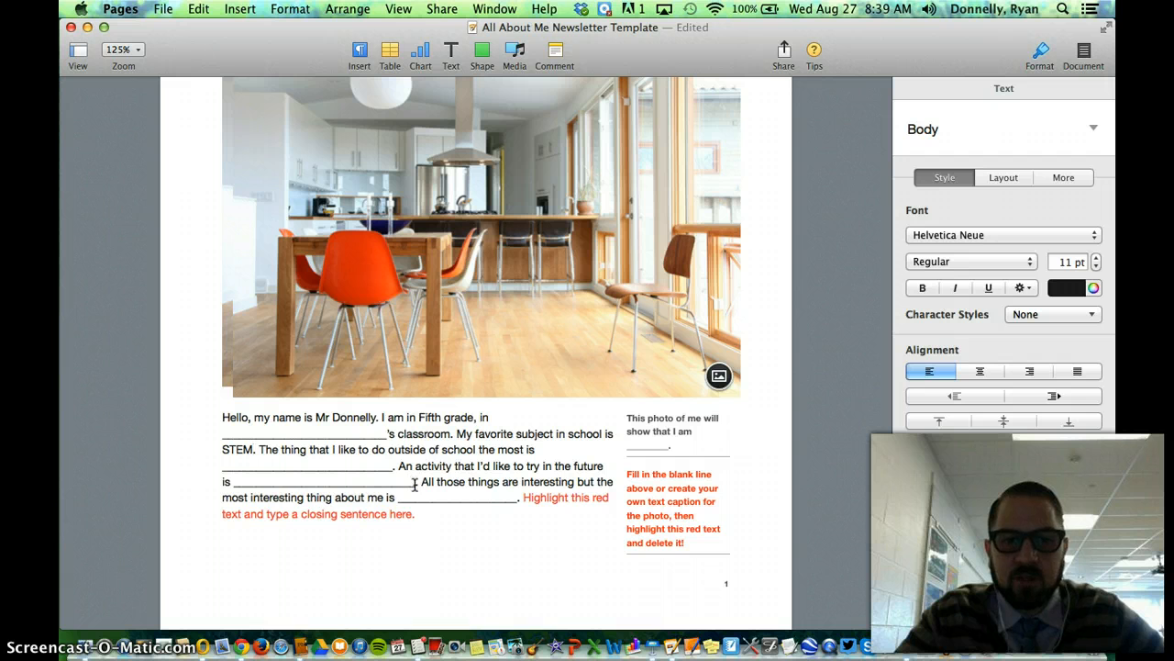
Step: Replace the blank for the activity to try in the future with "skydiving"
drag(414, 484, 231, 483)
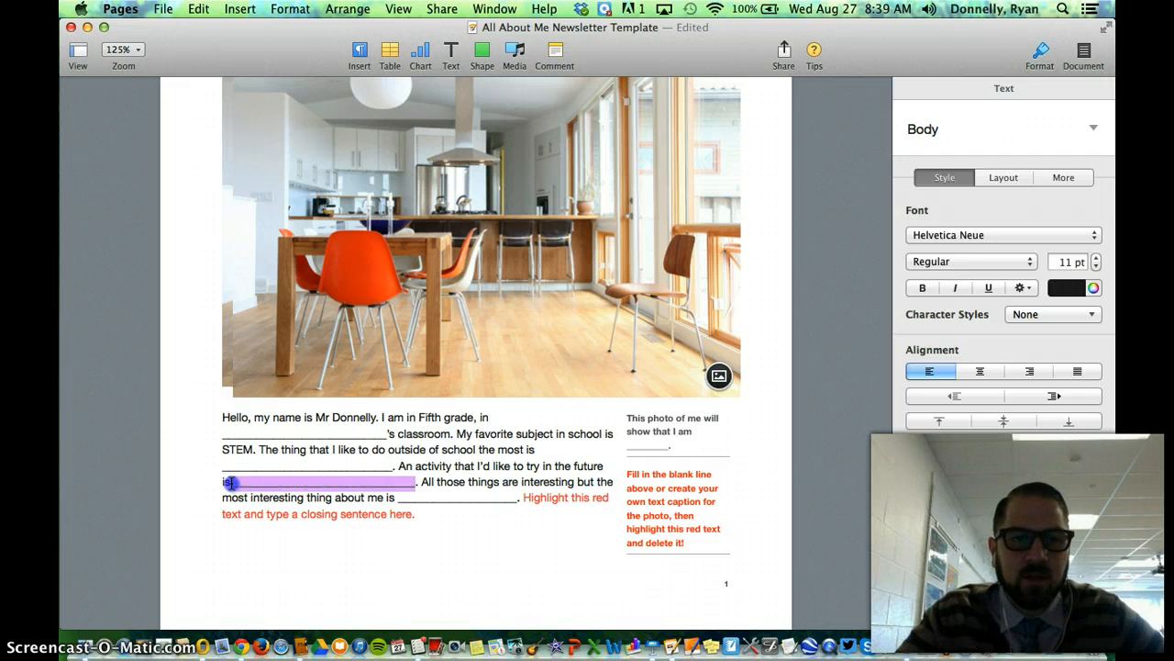
text(sky)
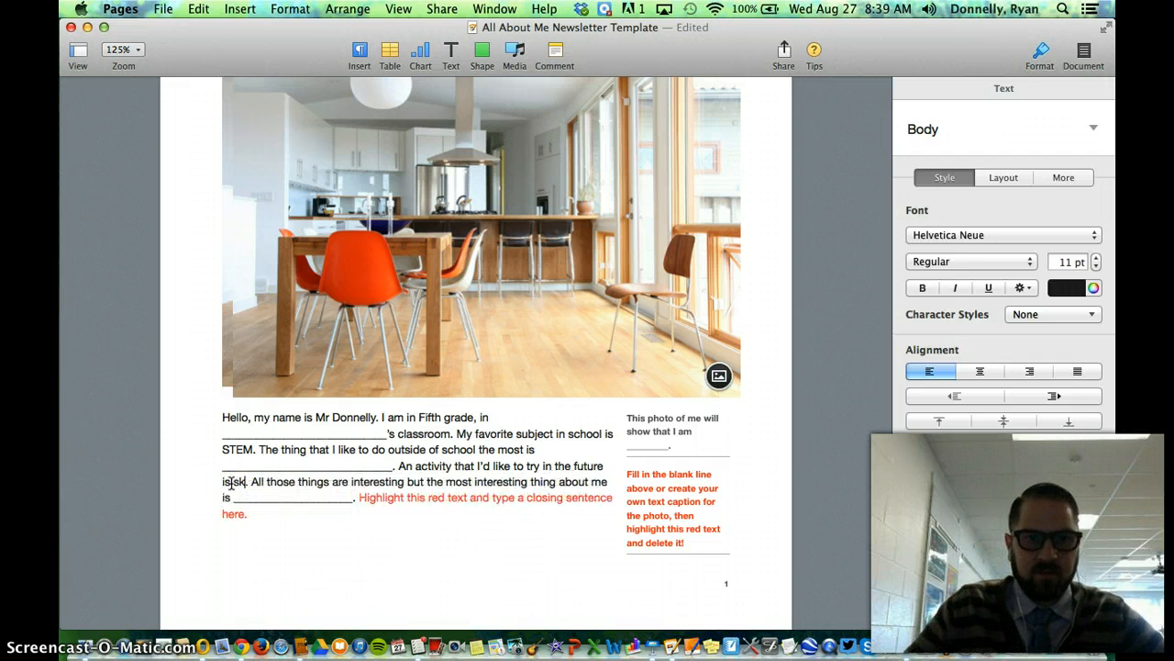
text(diving)
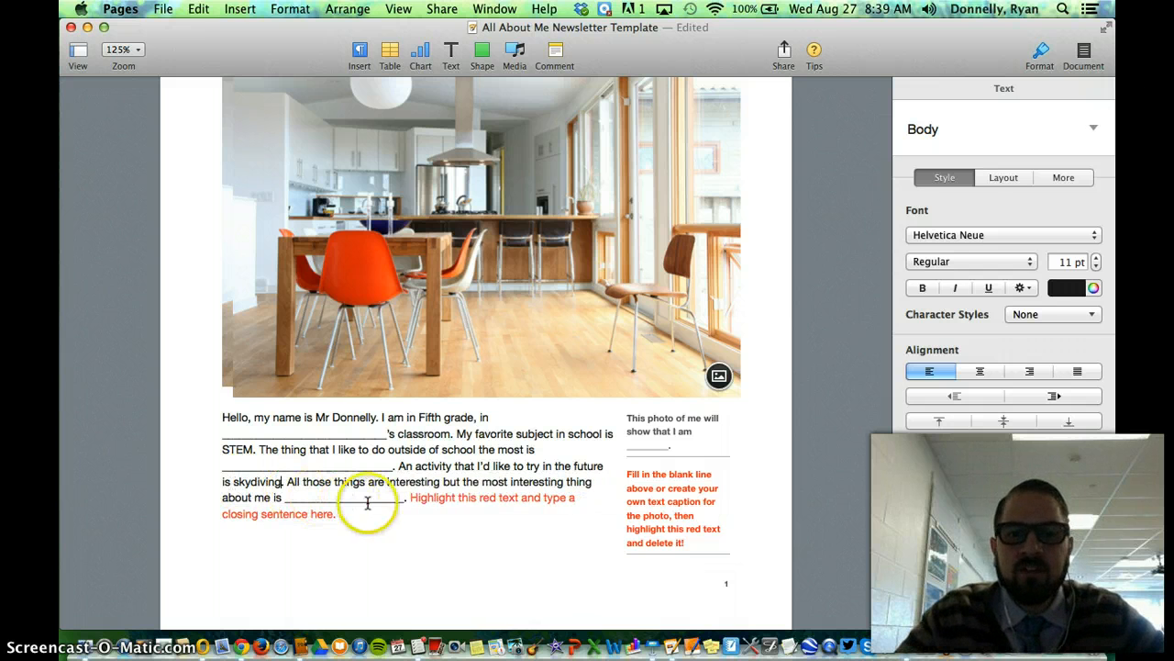
Step: Fill the most-interesting-thing blank with "that I used to drum with a band that went on tour."
drag(403, 498, 285, 496)
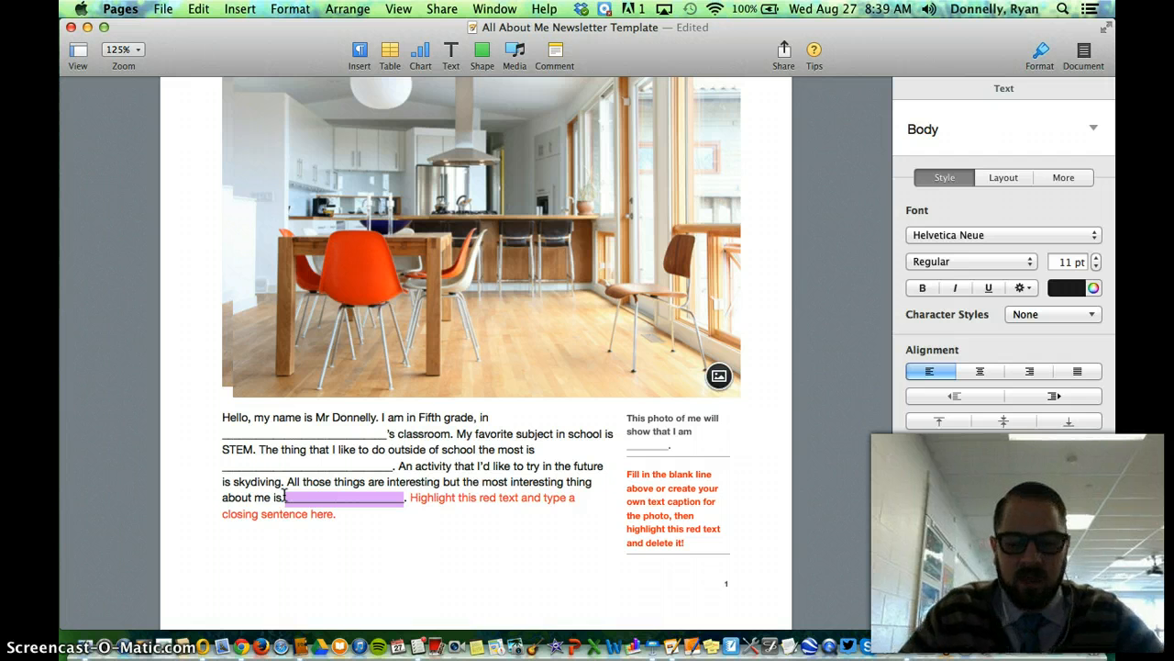
text(that )
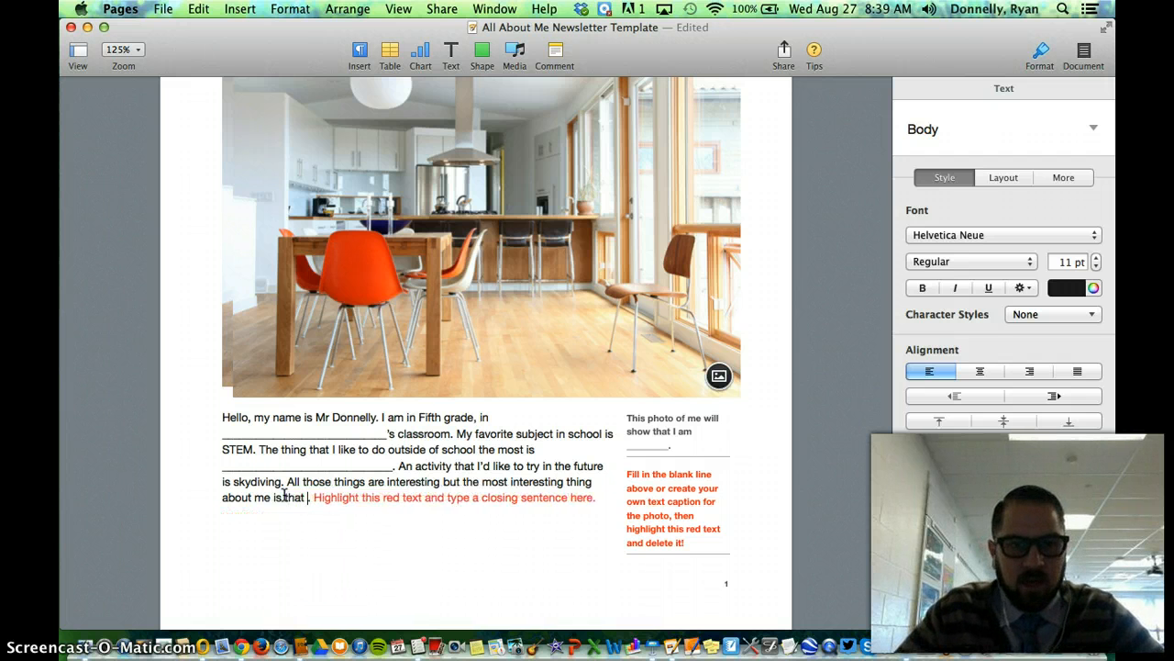
text(I used to dr)
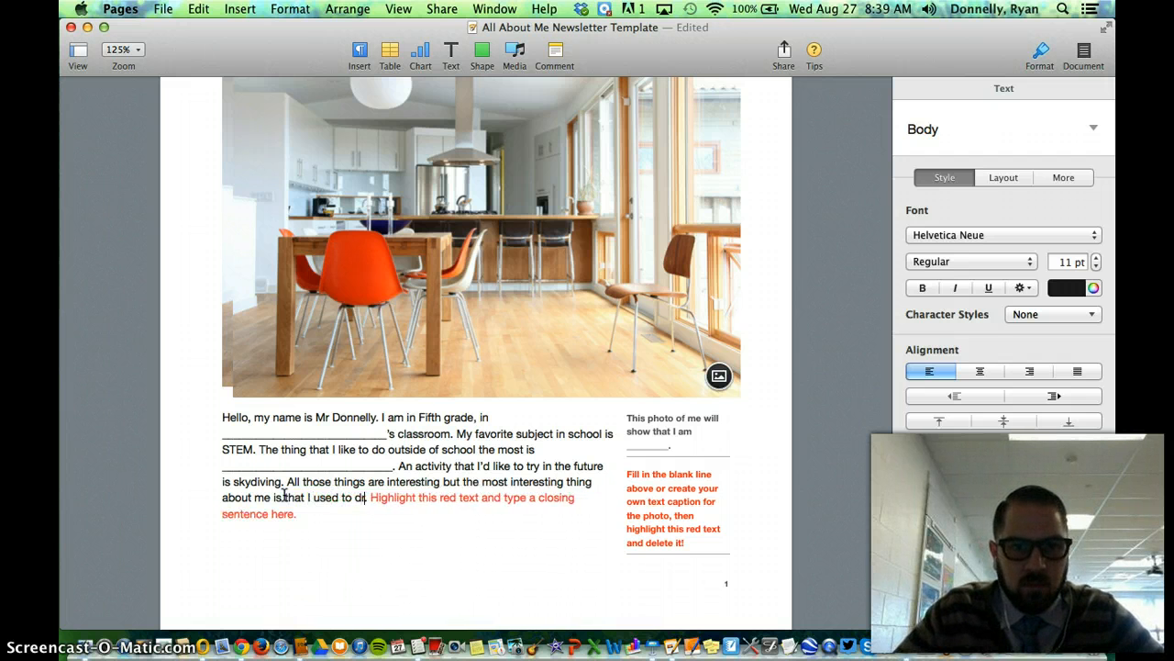
text(um with a ba)
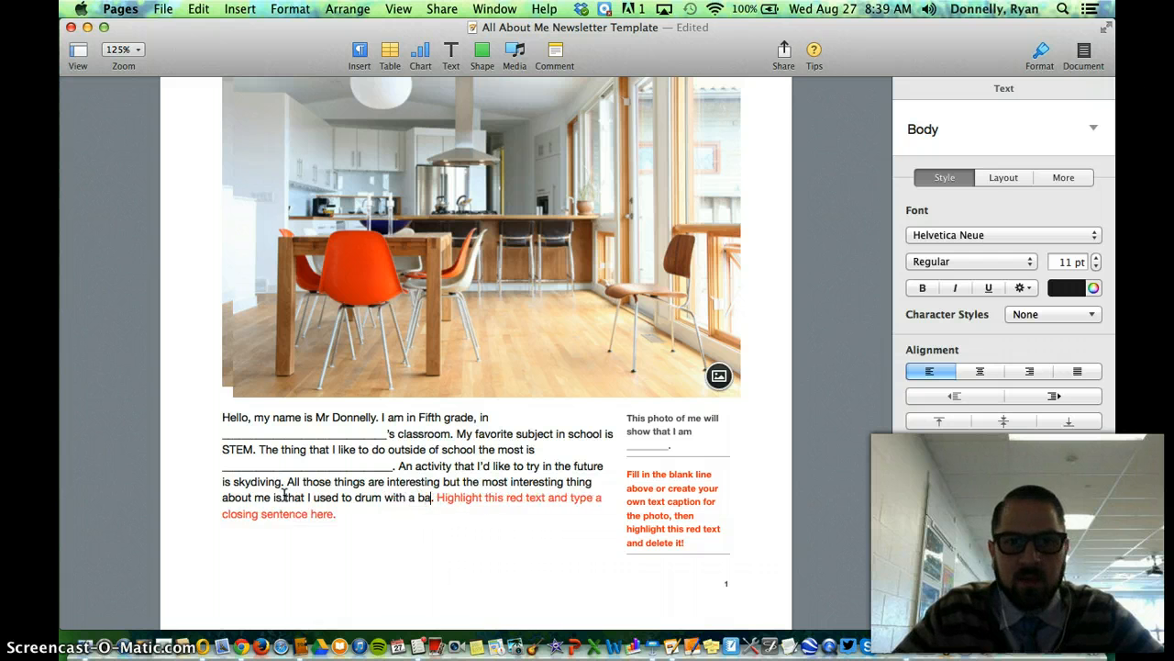
text(nd that went on tour.)
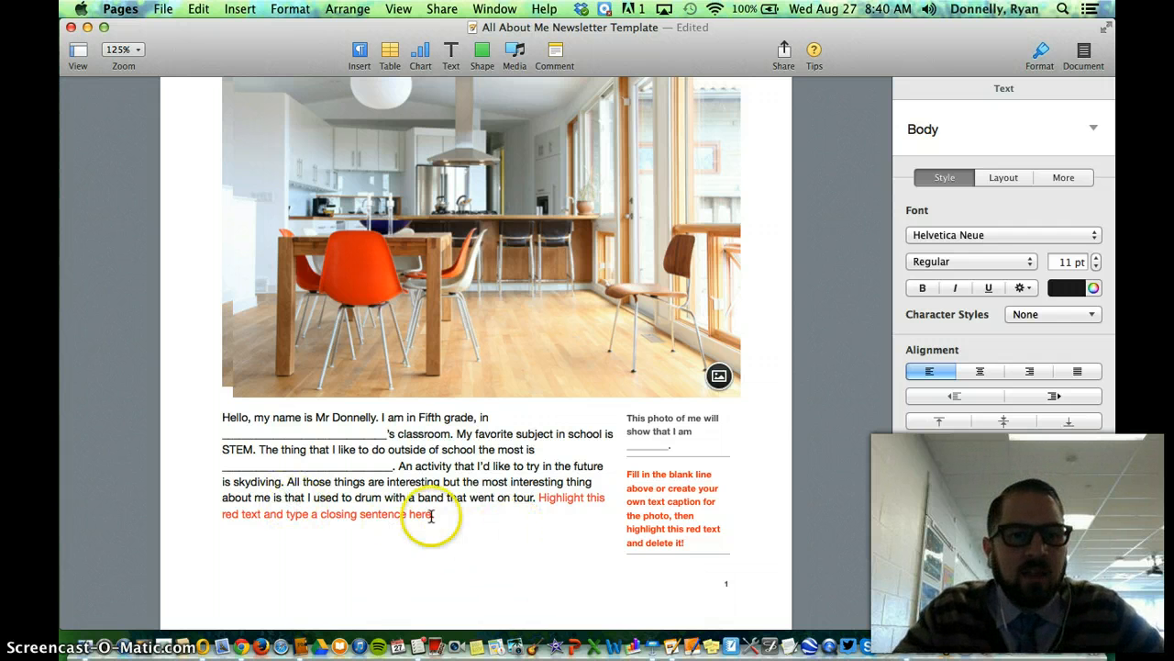
Step: Replace the red instruction ending the paragraph with "I think that all of those things tell you a little bit more about me."
drag(444, 513, 540, 503)
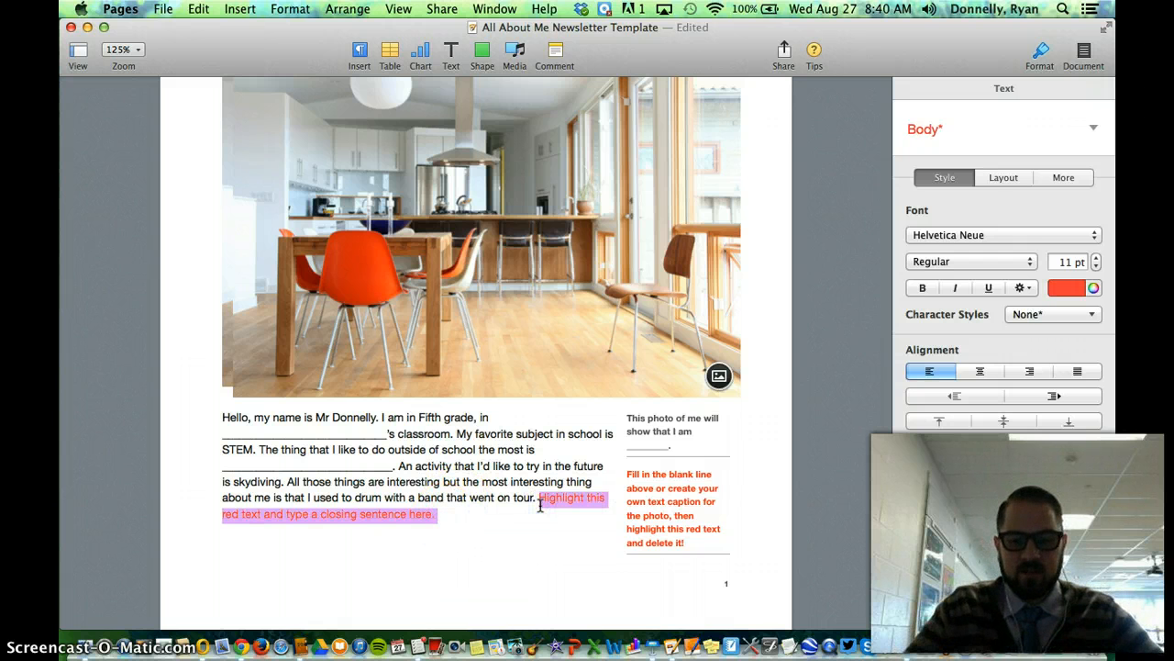
key(BackSpace)
text(thin)
key(BackSpace)
key(BackSpace)
key(BackSpace)
key(BackSpace)
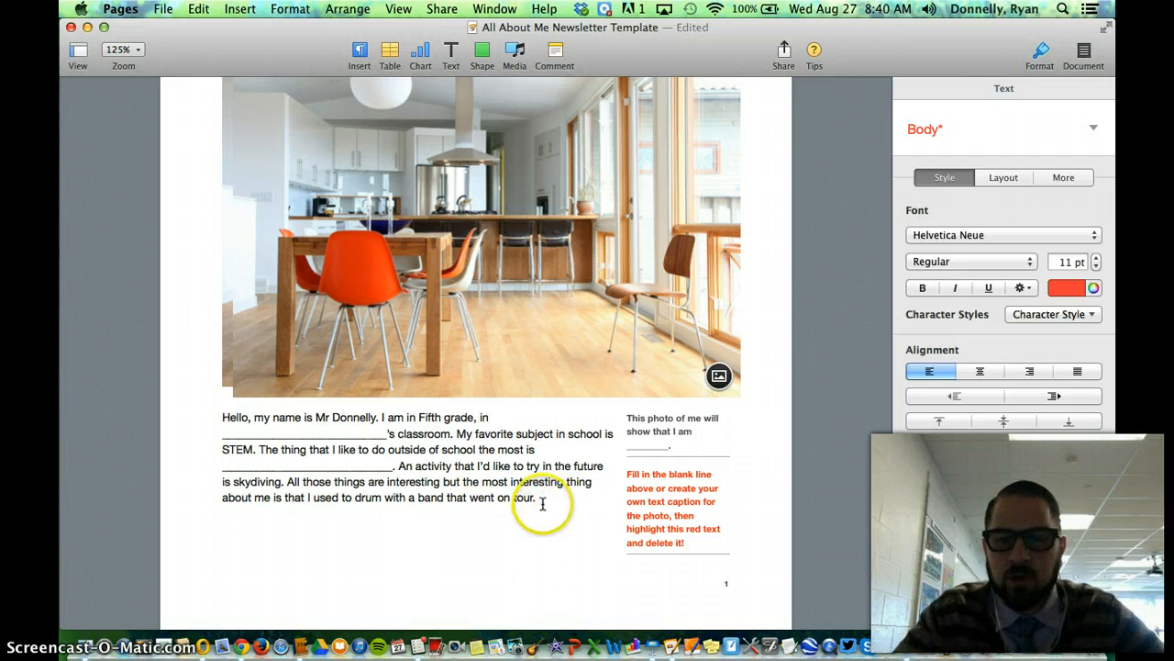
text(I th8ink)
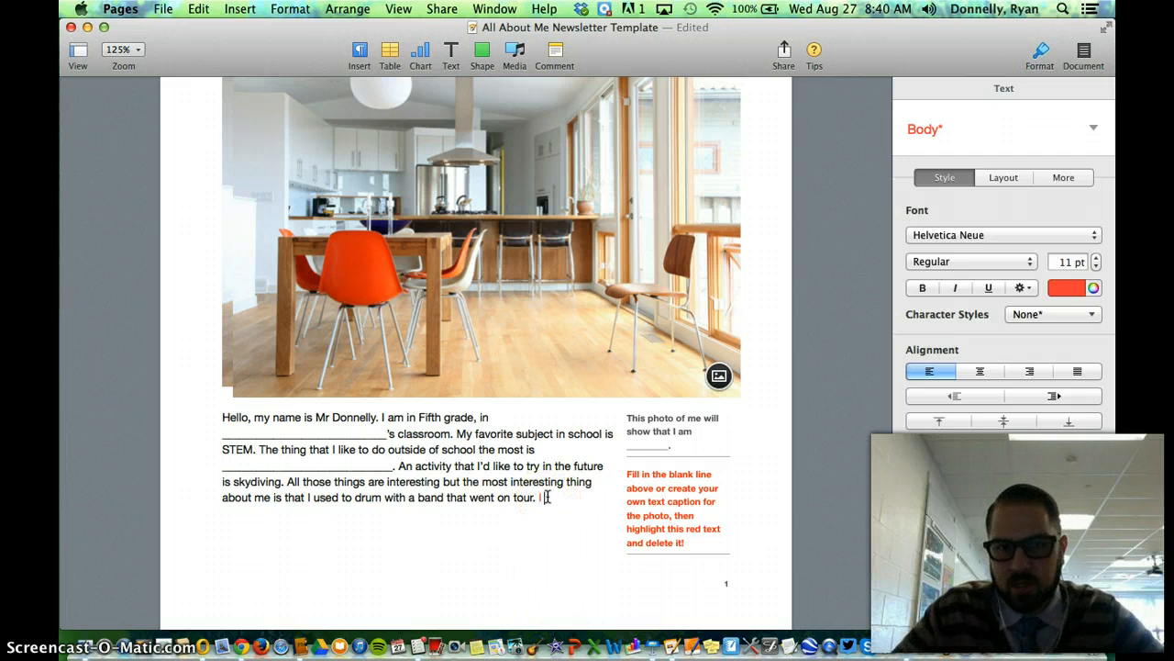
key(BackSpace)
key(BackSpace)
key(BackSpace)
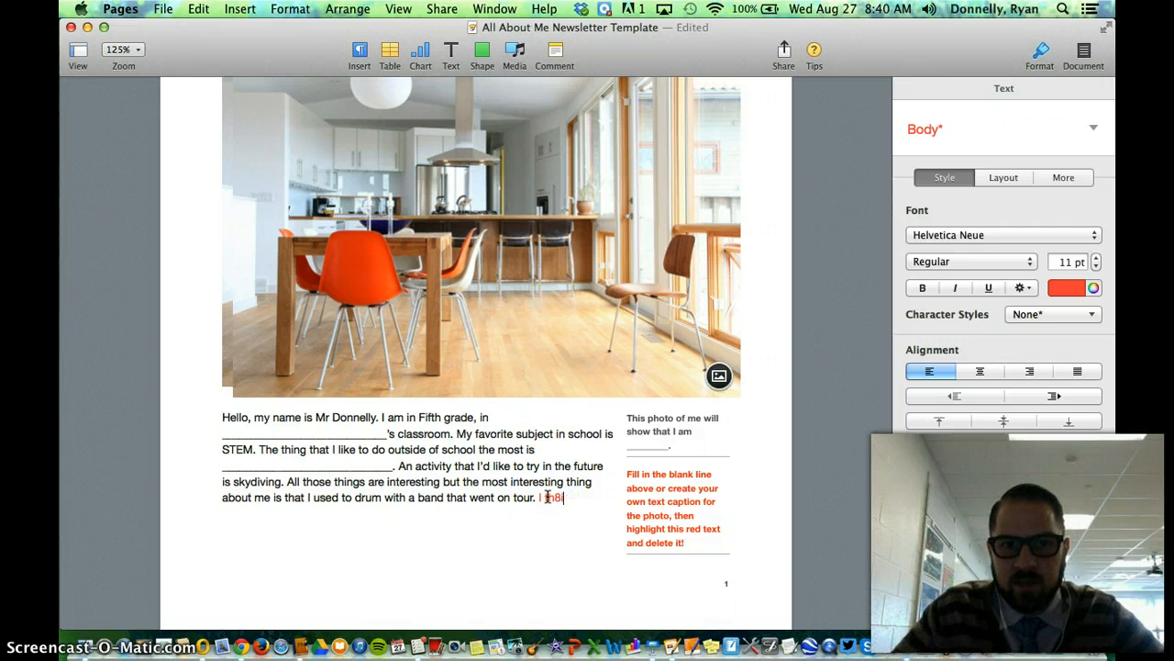
key(BackSpace)
key(BackSpace)
text(ink that )
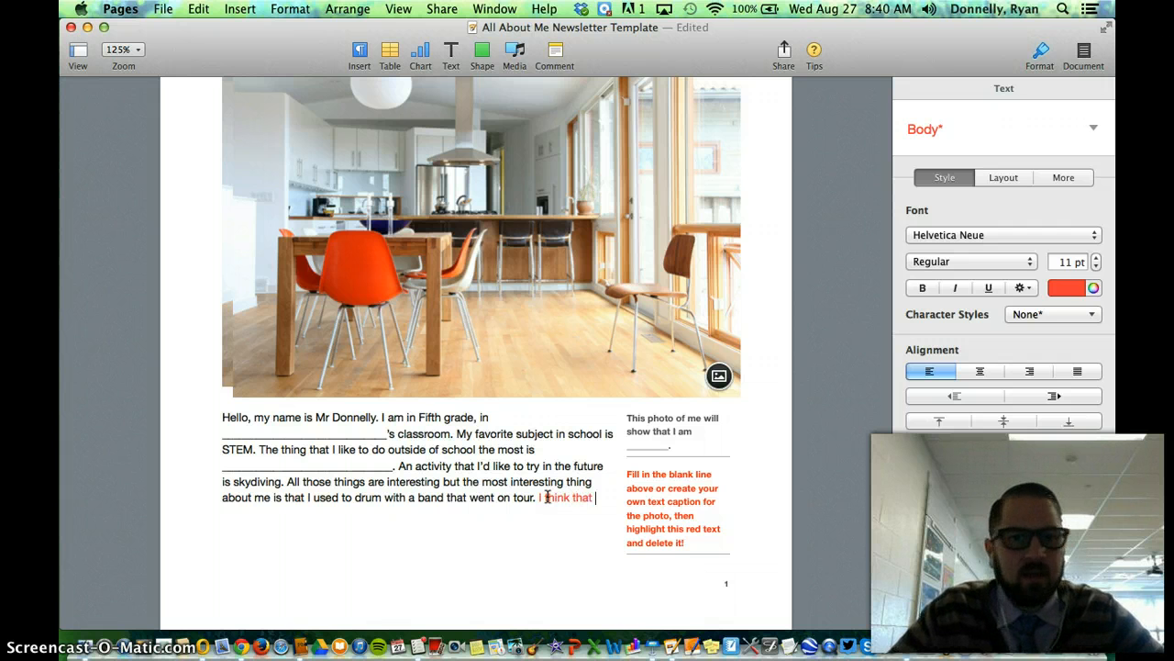
text(all of those thin)
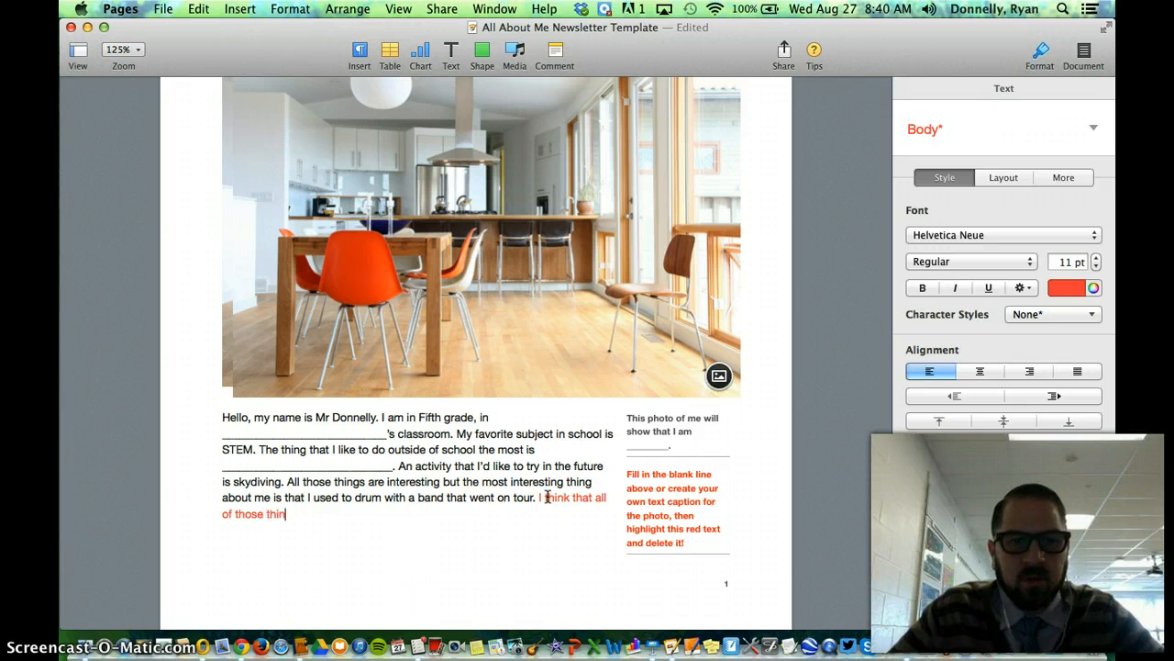
text(gs tell you)
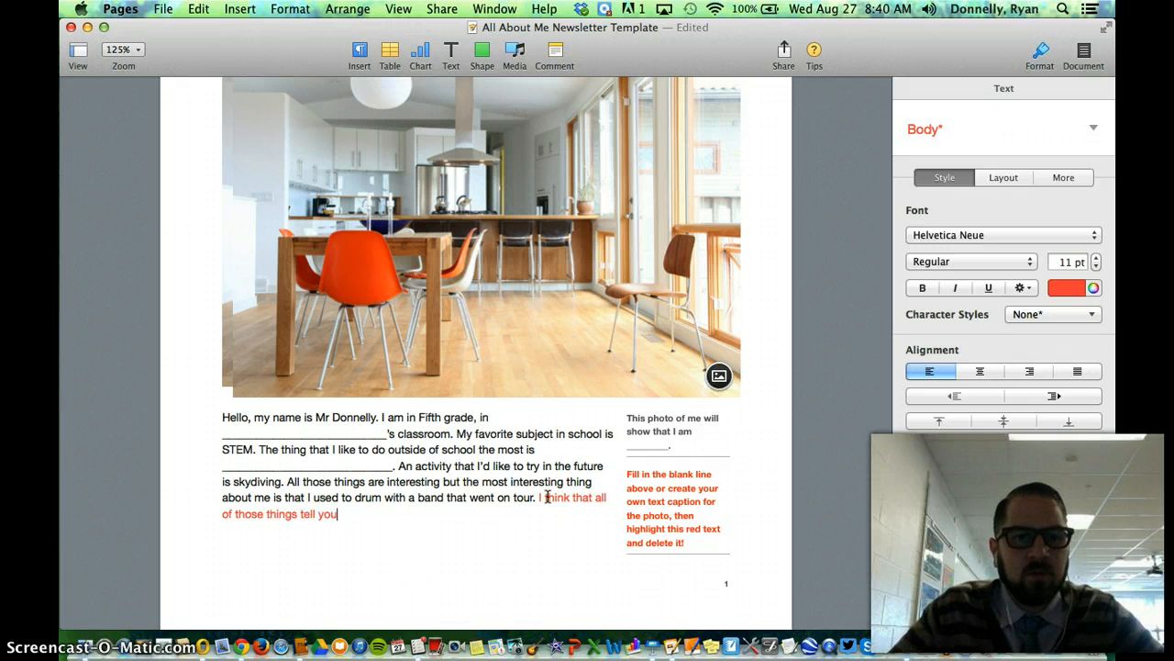
text( a little bit more about me.)
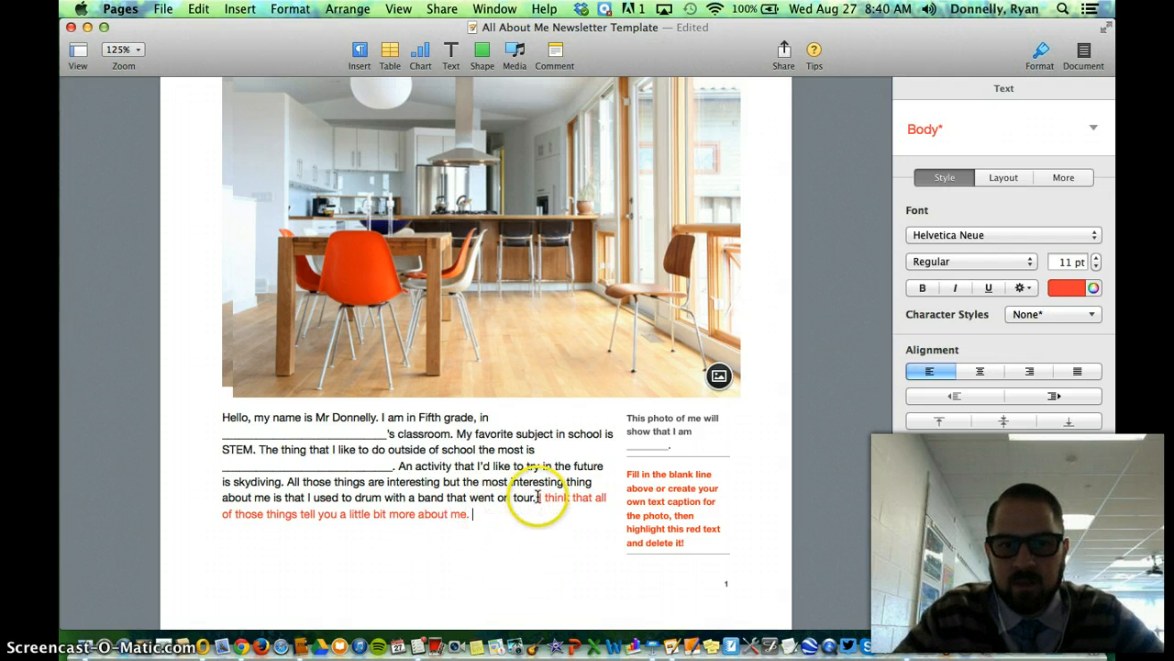
Step: Change the text color of the red closing sentence to black
drag(538, 497, 545, 510)
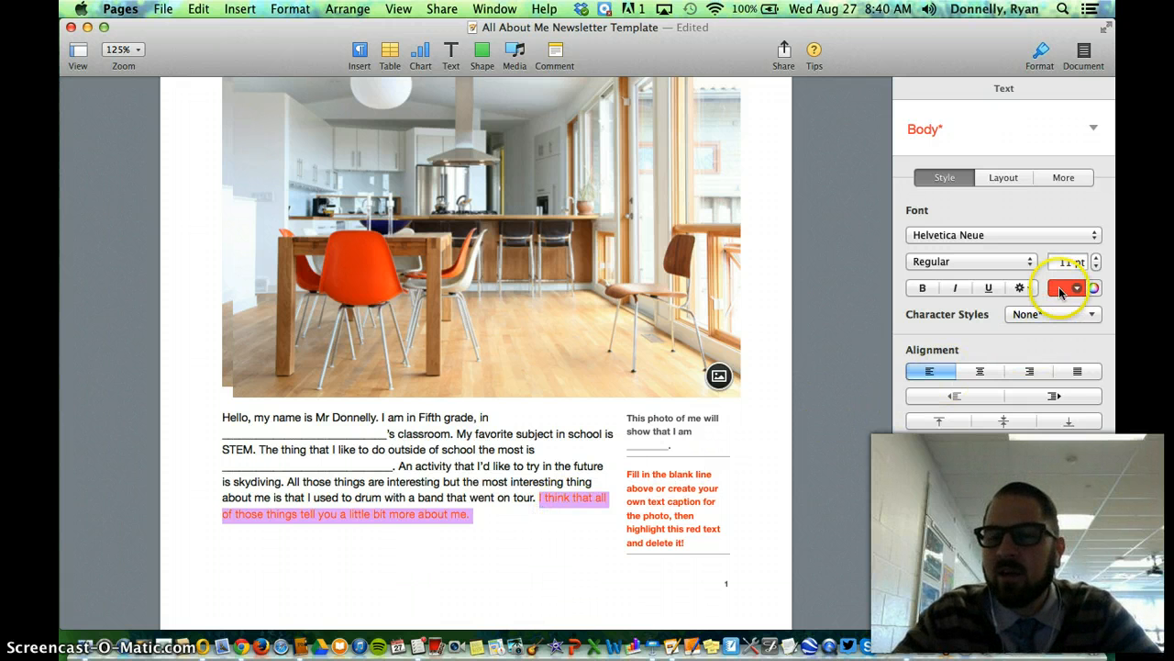
click(1069, 290)
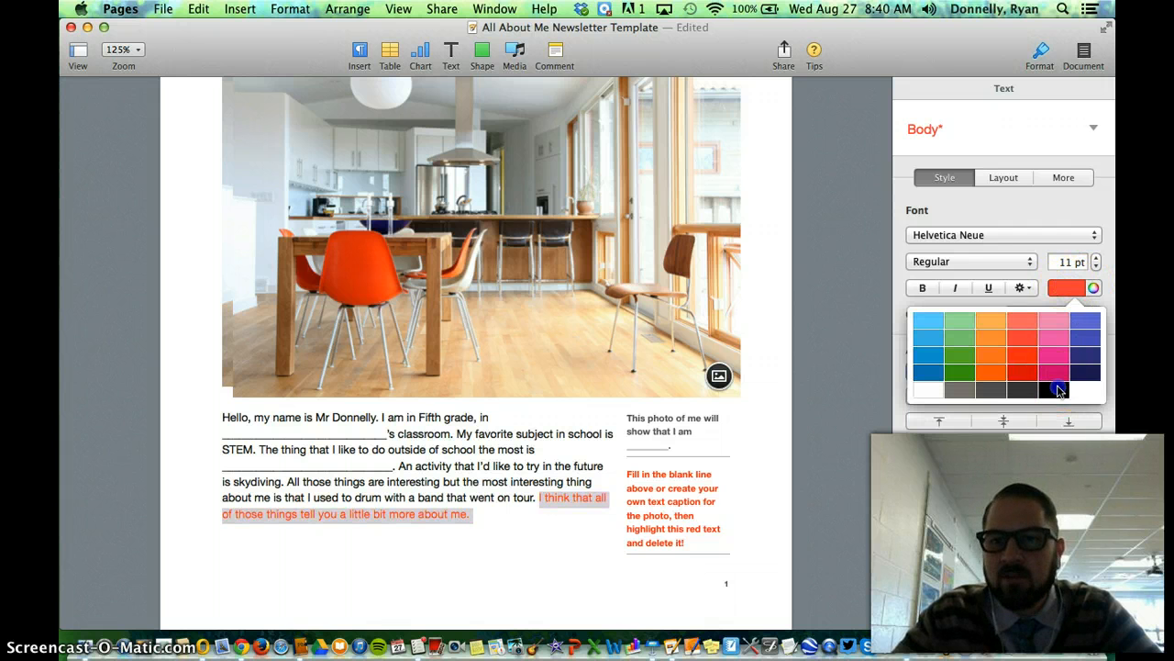
click(1060, 390)
click(575, 520)
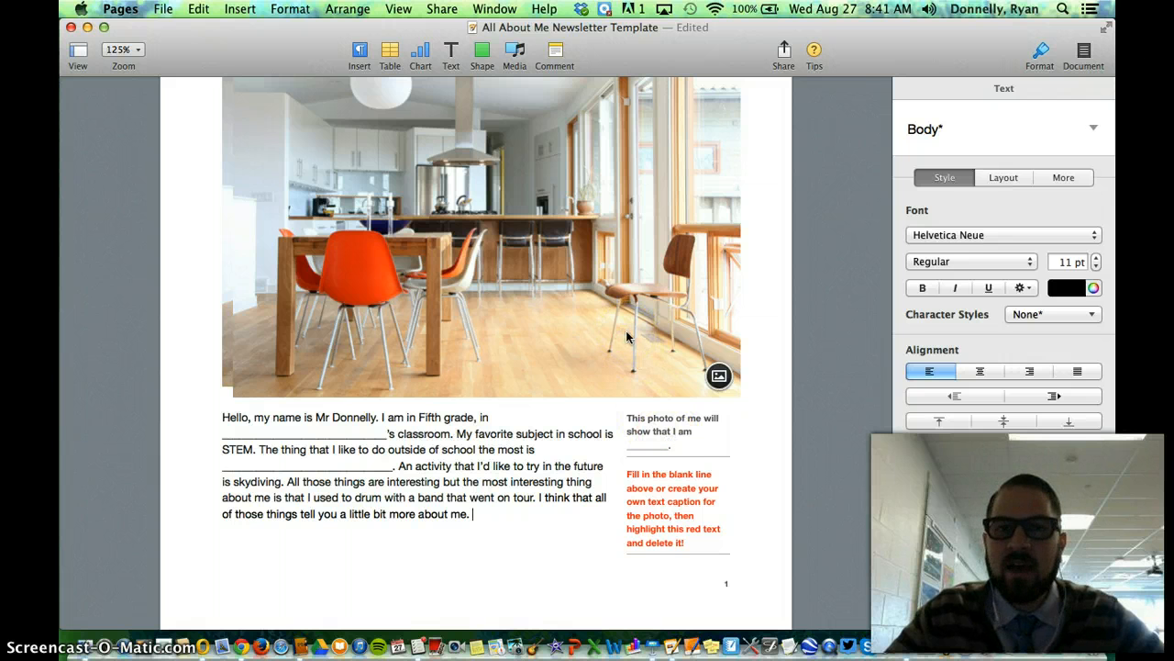
Step: Switch to Photo Booth, place its window beside the newsletter's picture and take a new photo
scroll(627, 338, up, 2)
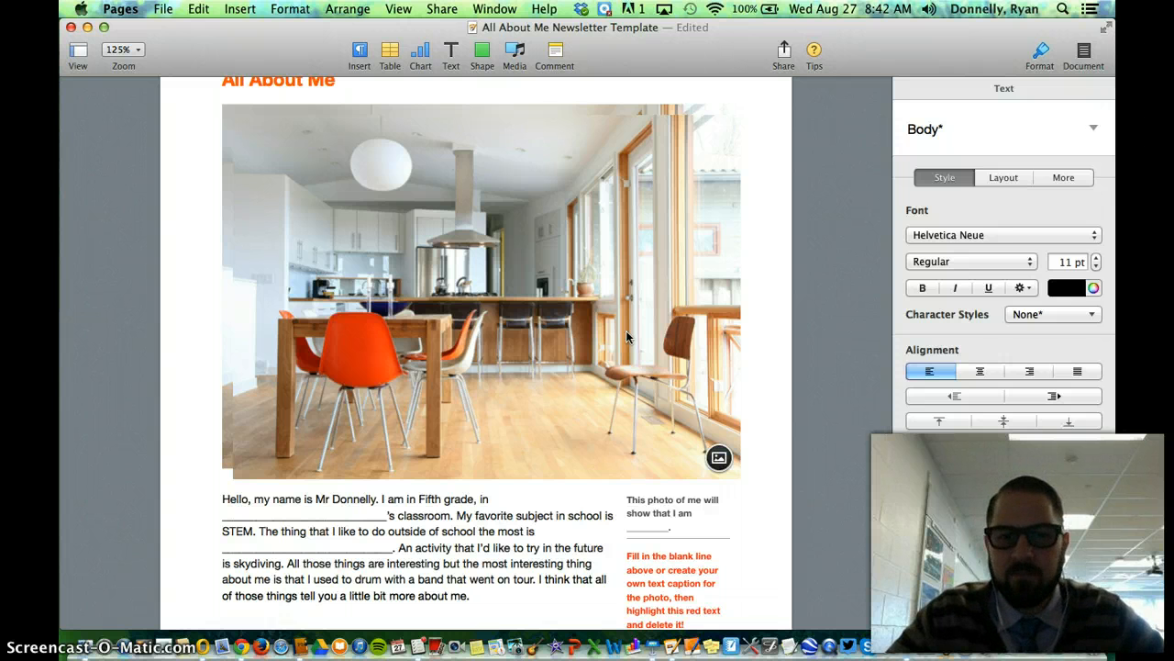
click(437, 648)
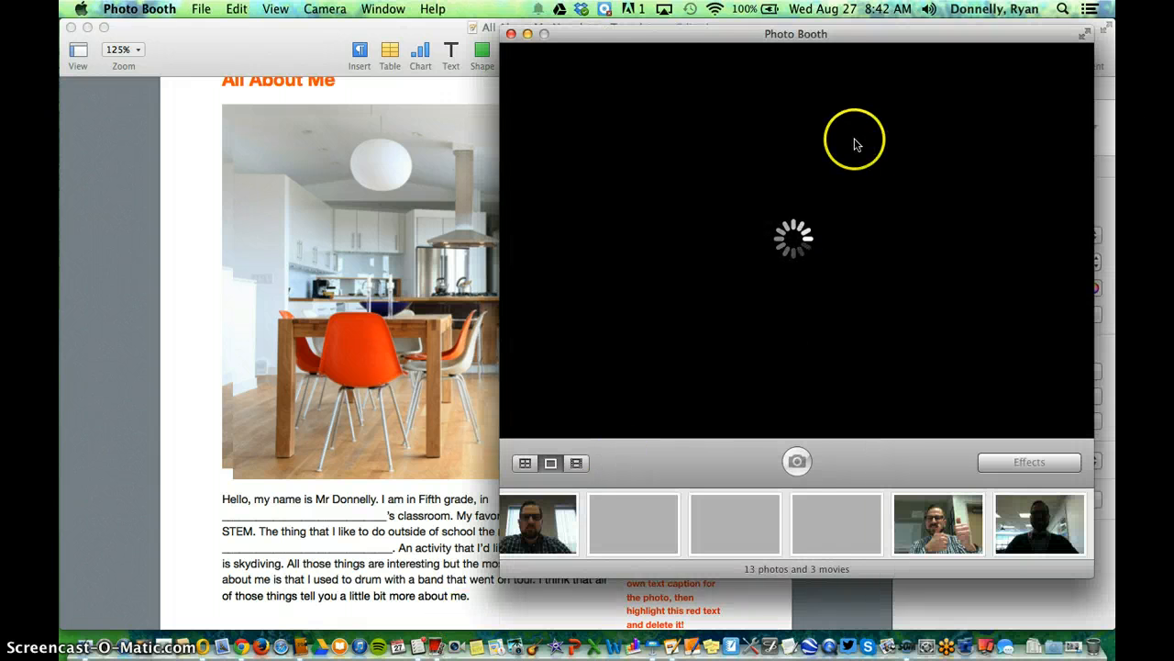
drag(852, 38, 653, 47)
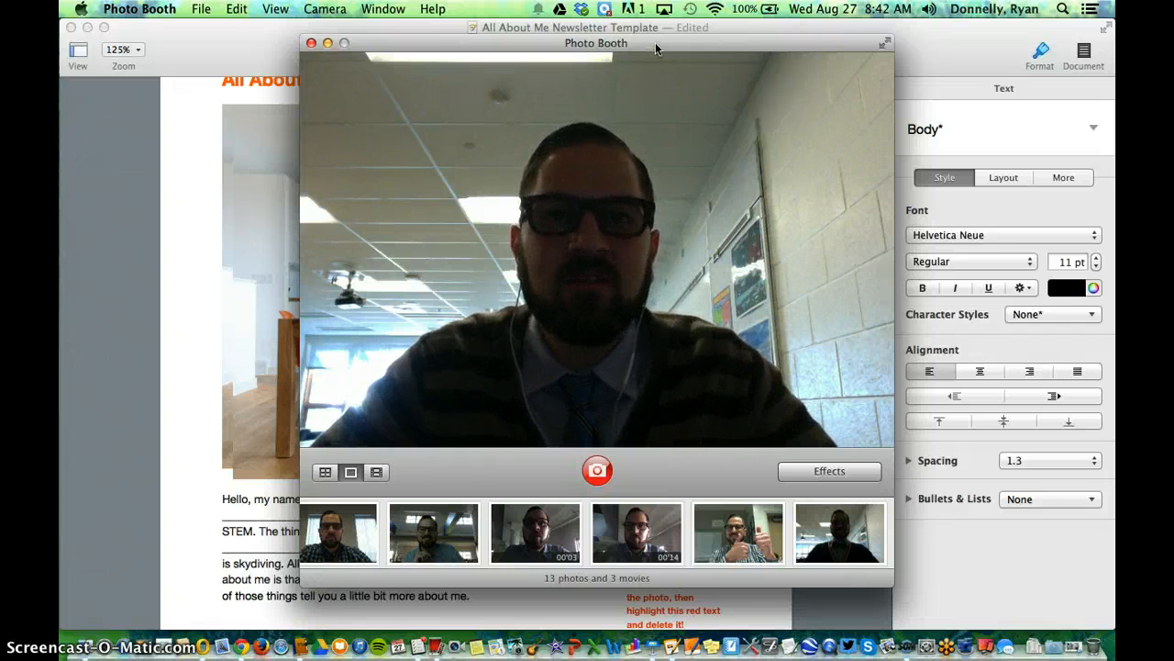
drag(654, 46, 870, 46)
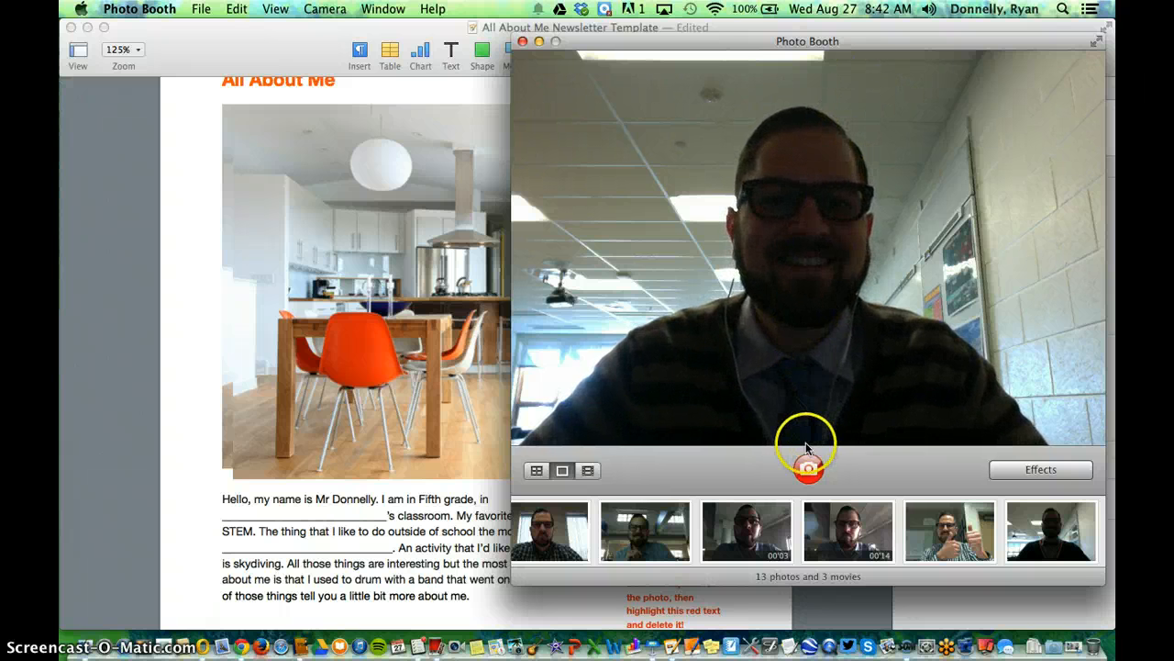
click(808, 469)
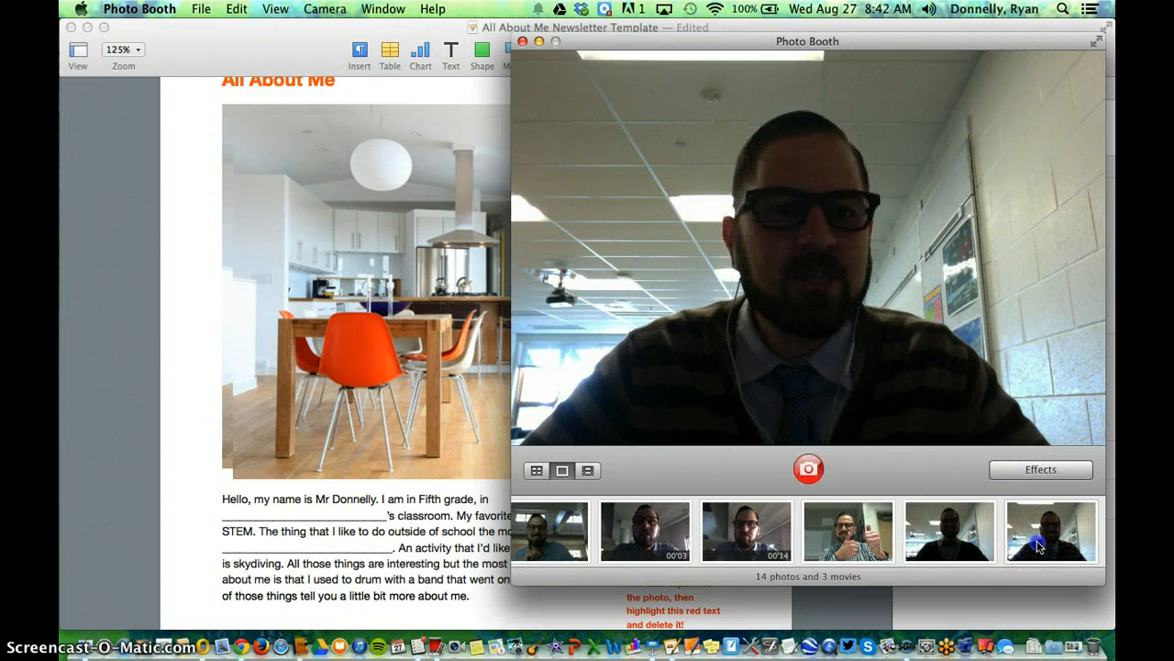
Step: Replace the kitchen placeholder picture in the Pages newsletter with the newest Photo Booth photo
click(1040, 547)
drag(1040, 547, 424, 321)
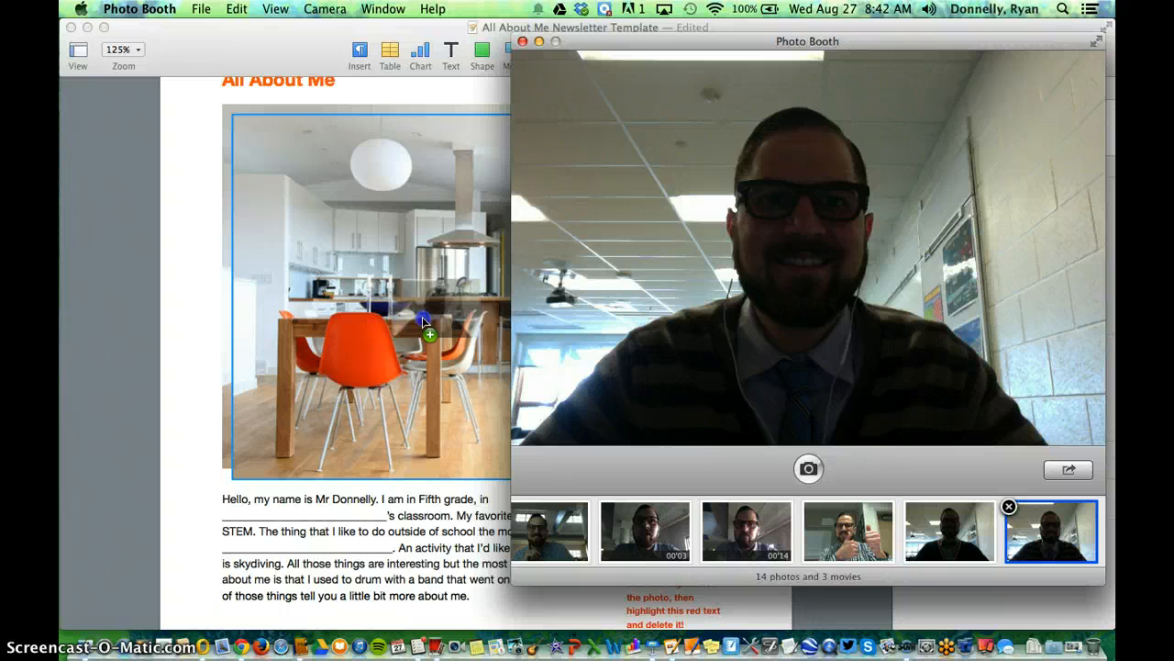
drag(422, 321, 422, 320)
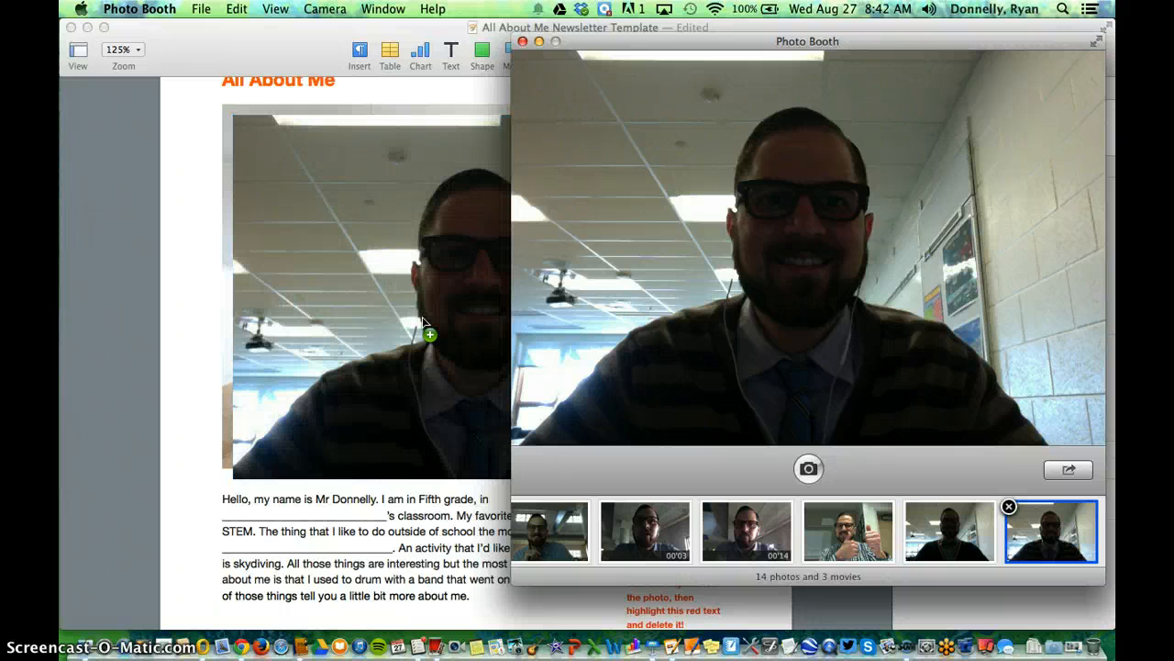
click(193, 273)
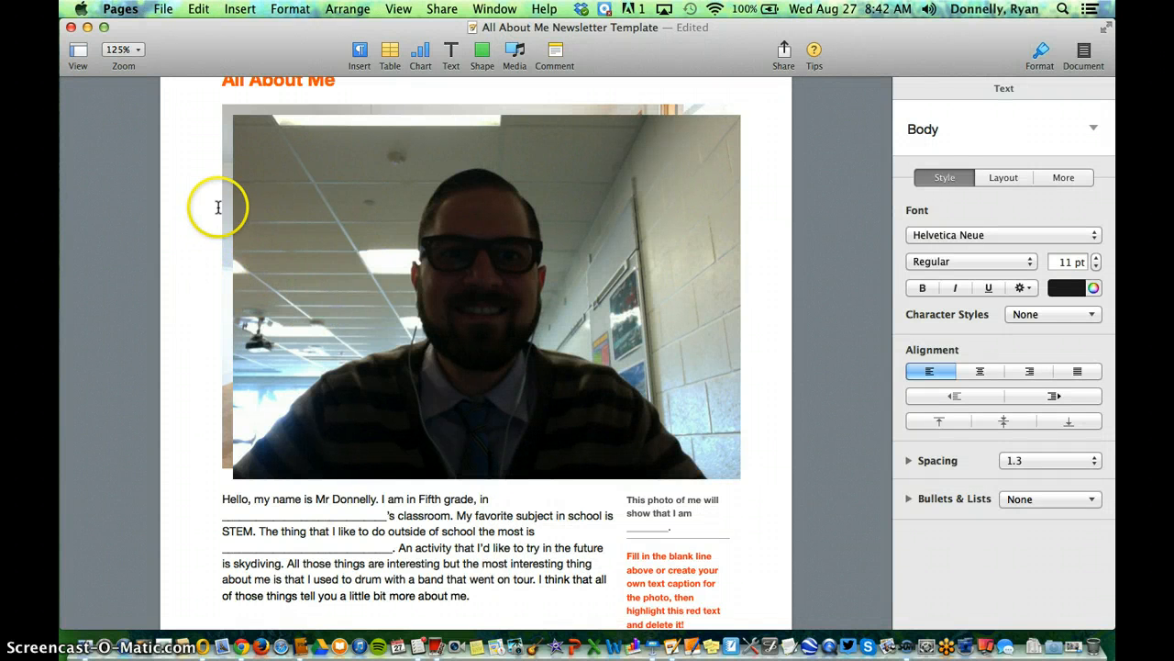
click(236, 244)
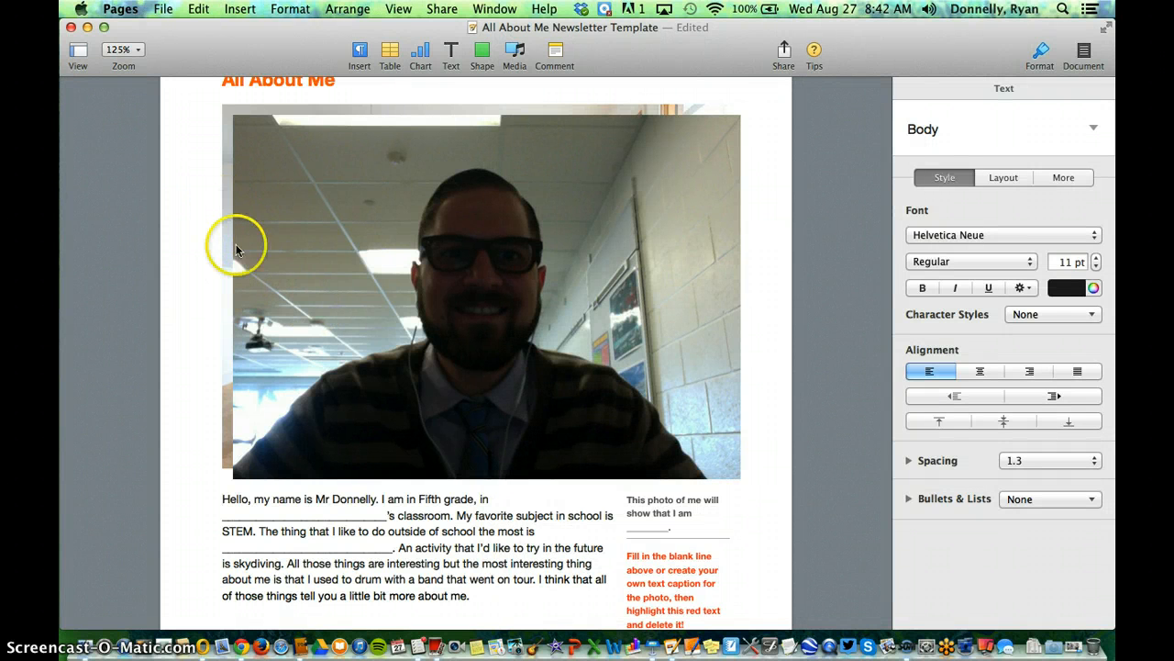
Step: Fill the blank in the photo caption with "a caring, happy, and intelligent person."
scroll(760, 493, down, 2)
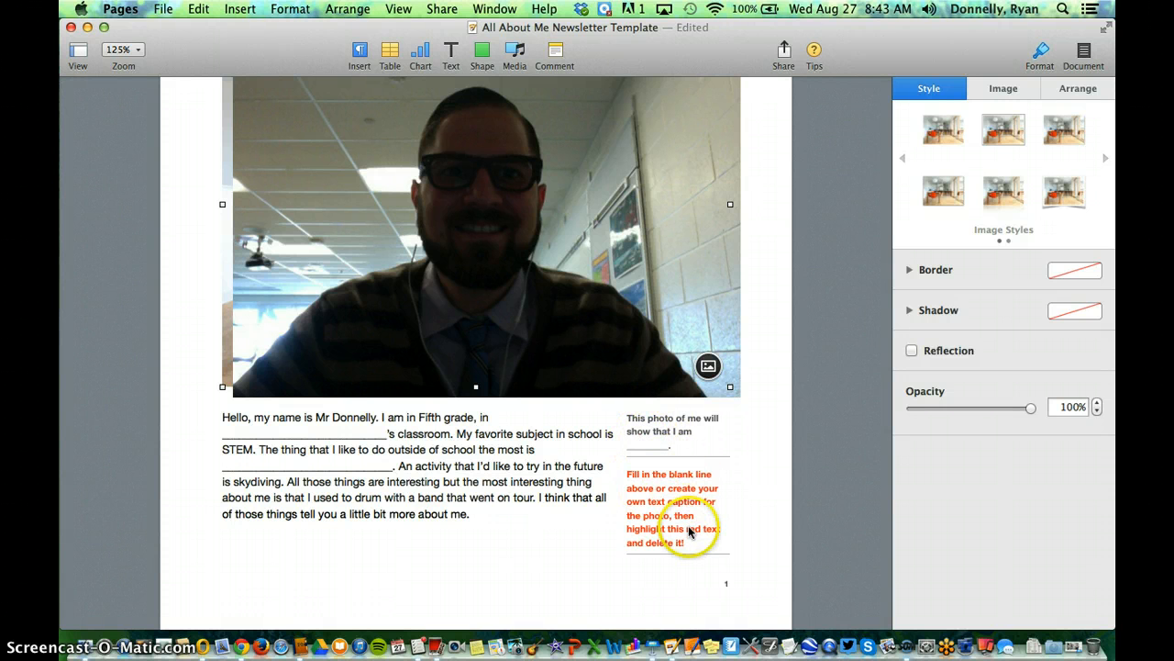
click(646, 447)
double_click(648, 448)
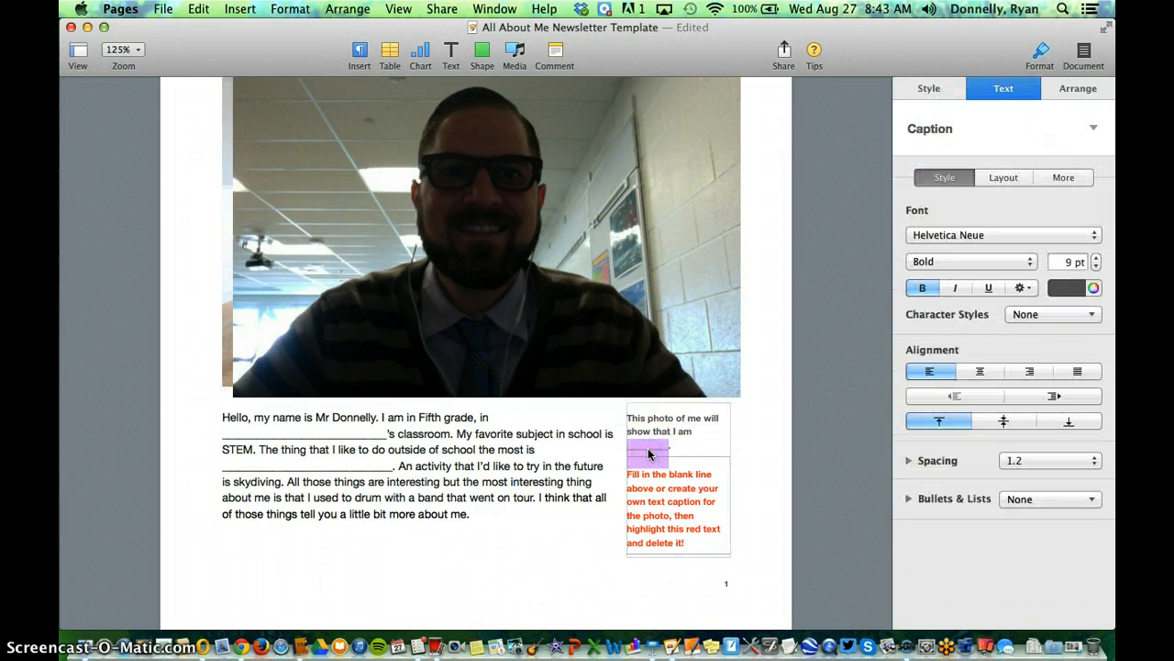
text(a caring)
text(, happy, and )
text(in)
text(telligent per)
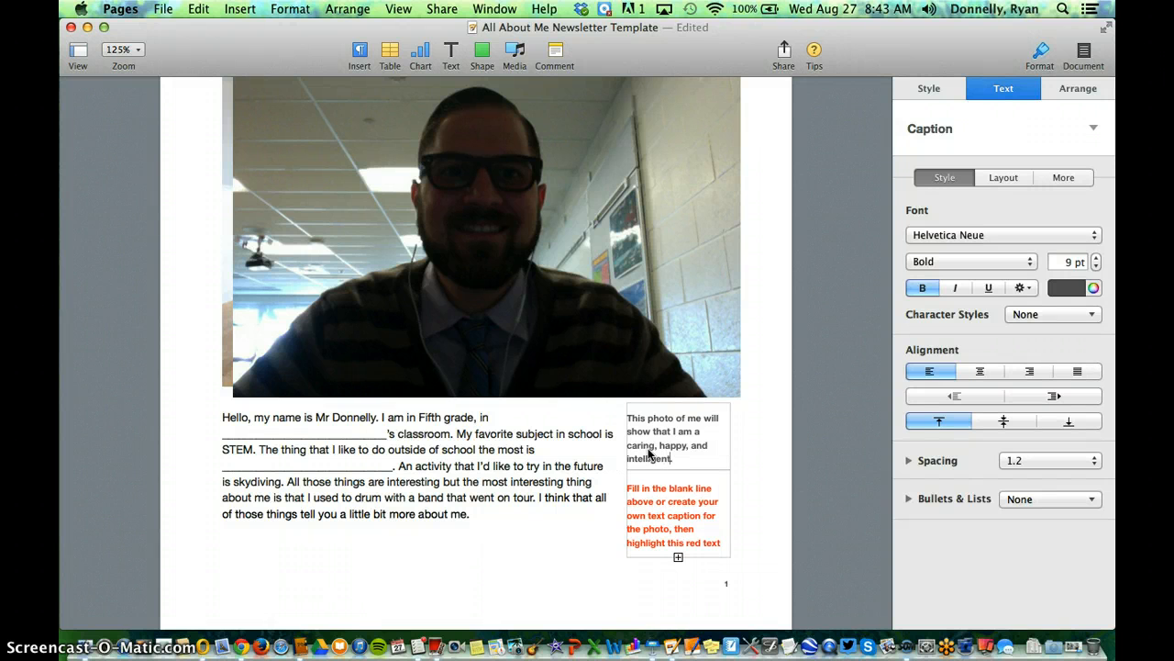
text(son.)
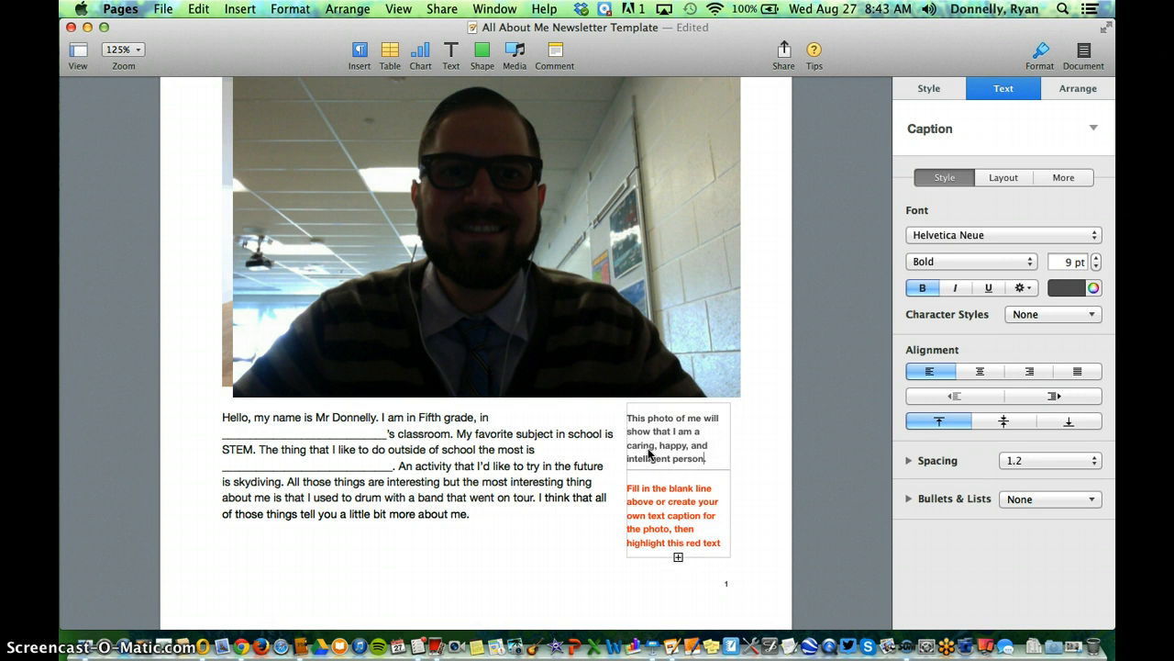
Step: Delete the red instruction text below the photo caption
click(676, 544)
triple_click(678, 544)
key(BackSpace)
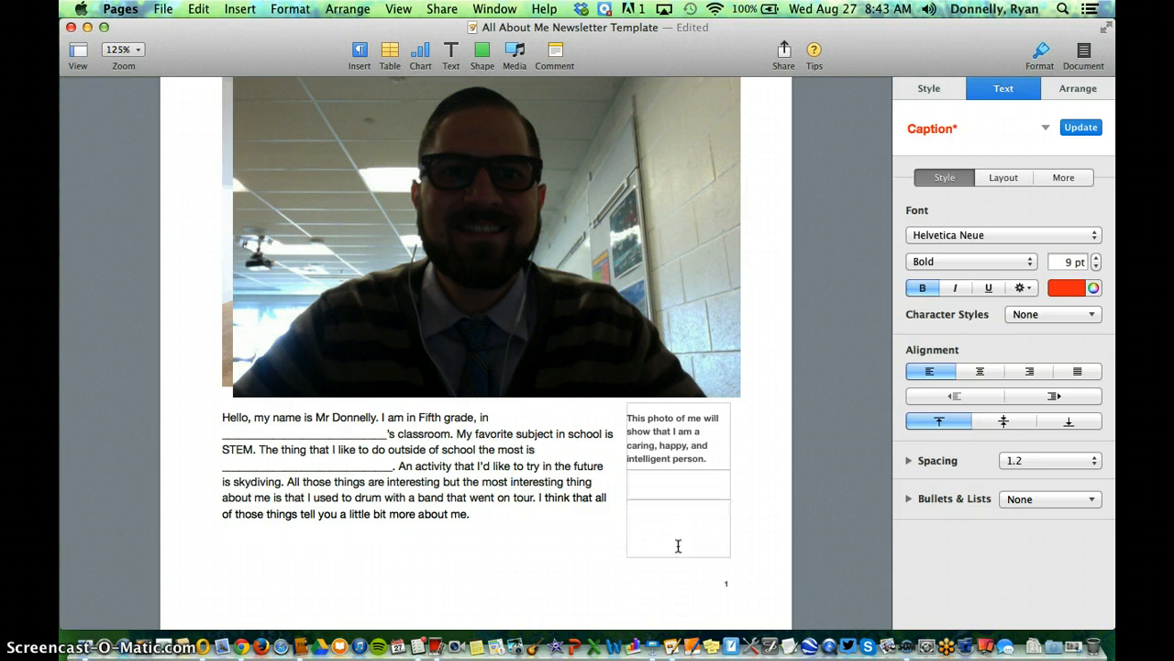
click(581, 559)
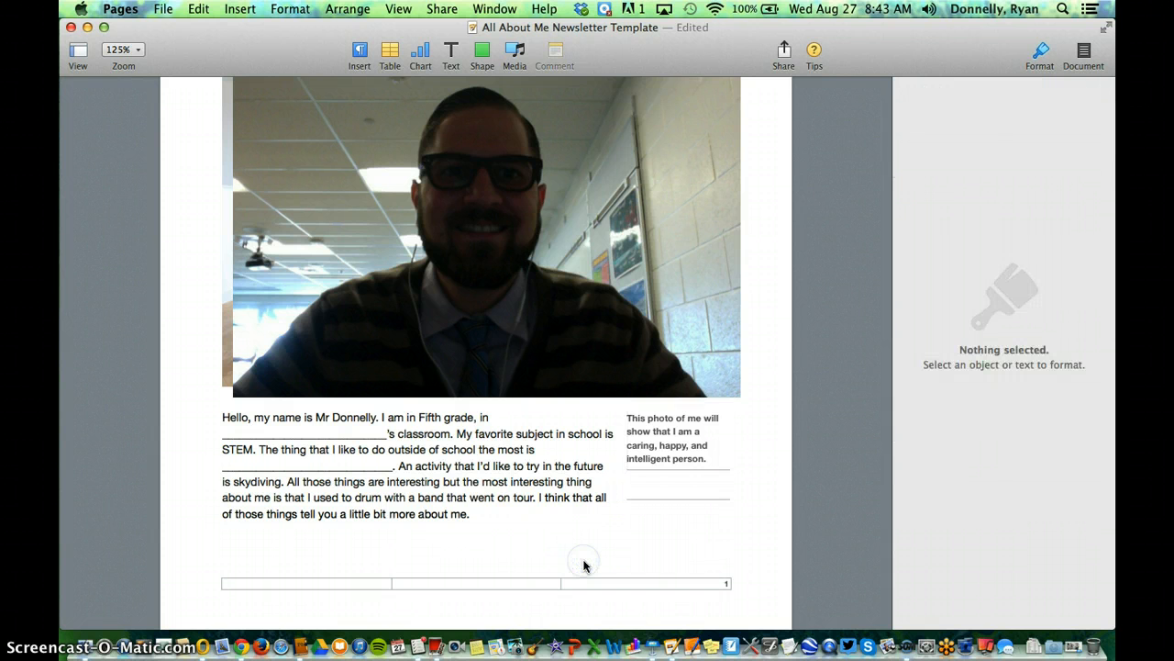
scroll(584, 563, up, 3)
scroll(583, 563, up, 5)
scroll(585, 562, down, 6)
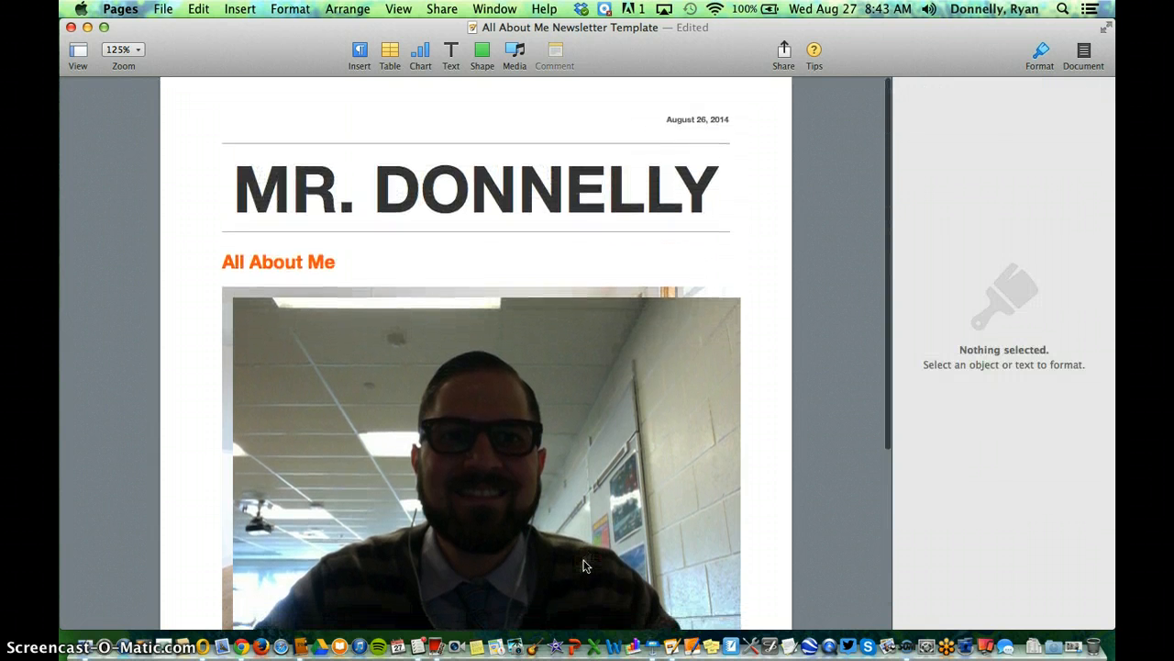
scroll(583, 565, down, 2)
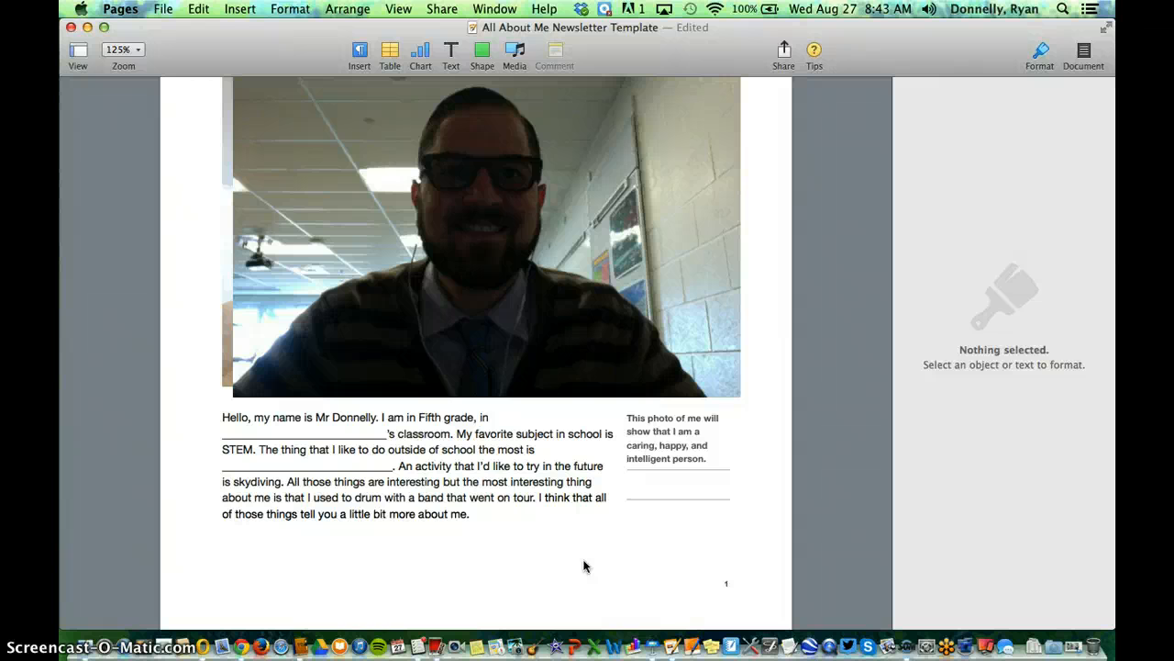
click(556, 529)
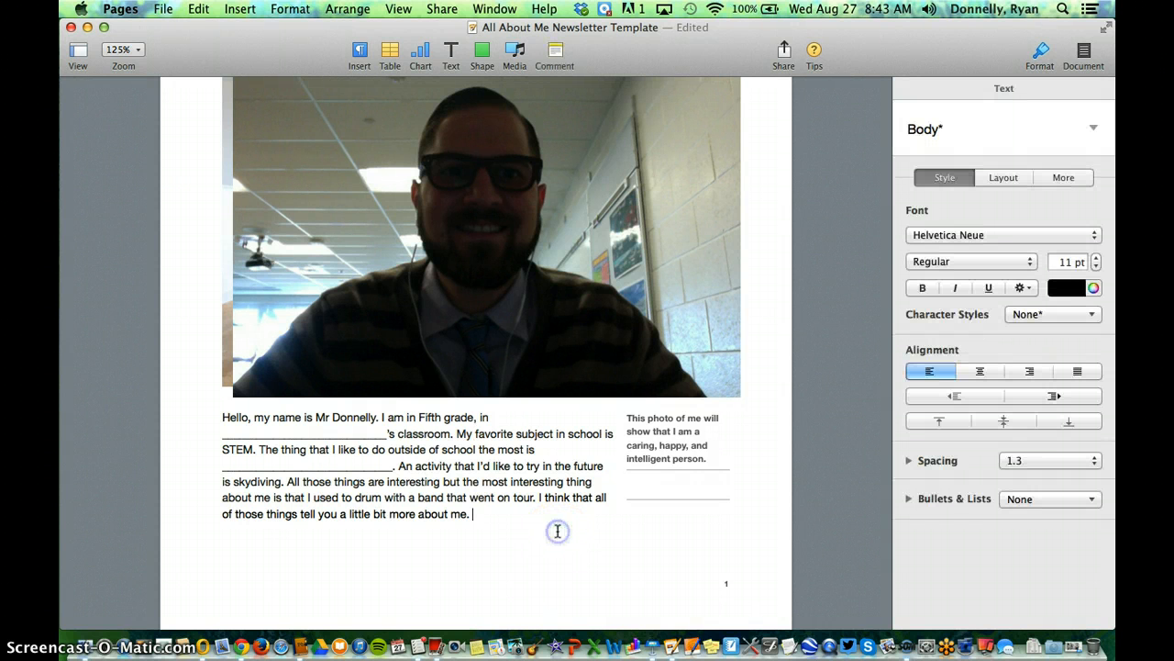